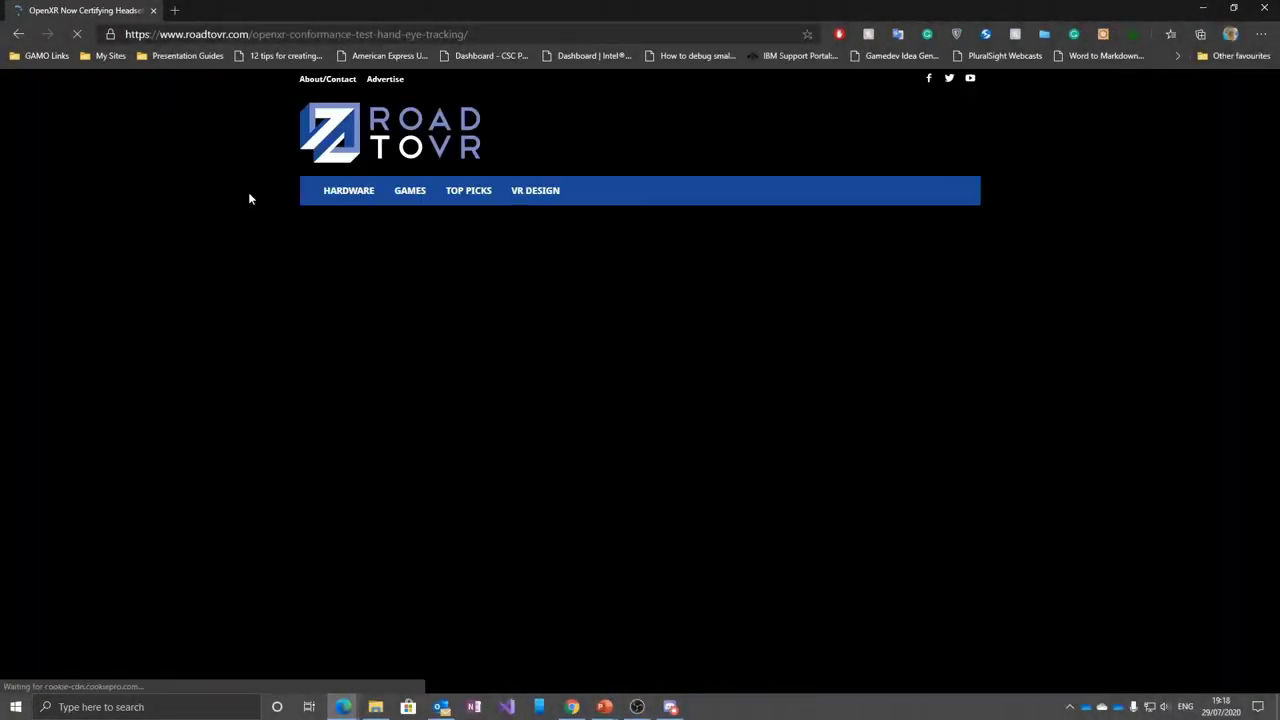
pyautogui.scroll(-4, 248, 192)
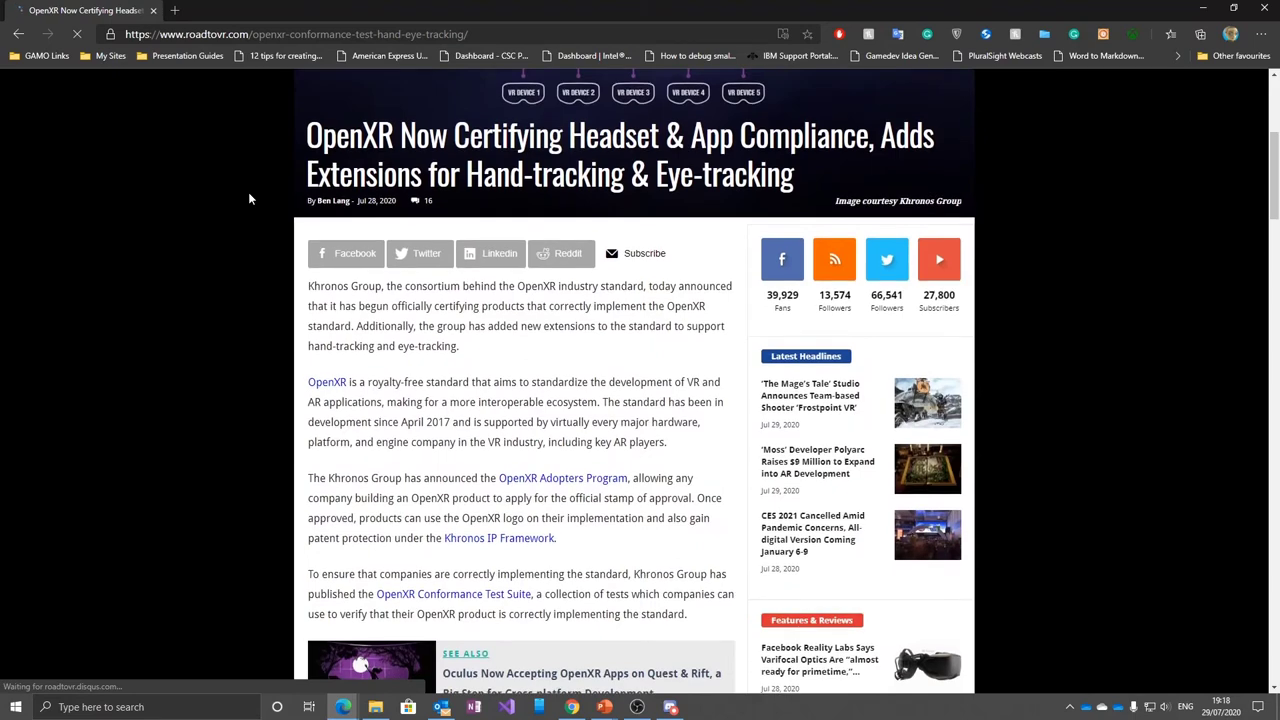
pyautogui.scroll(2, 248, 192)
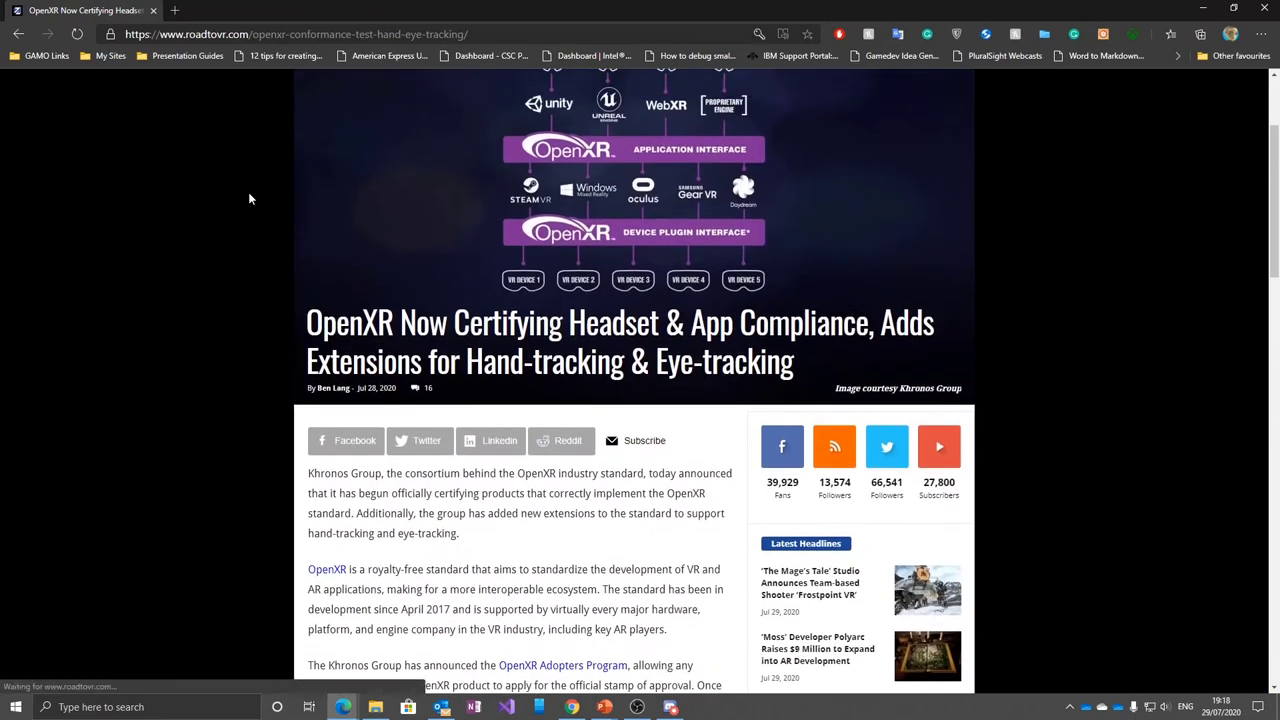